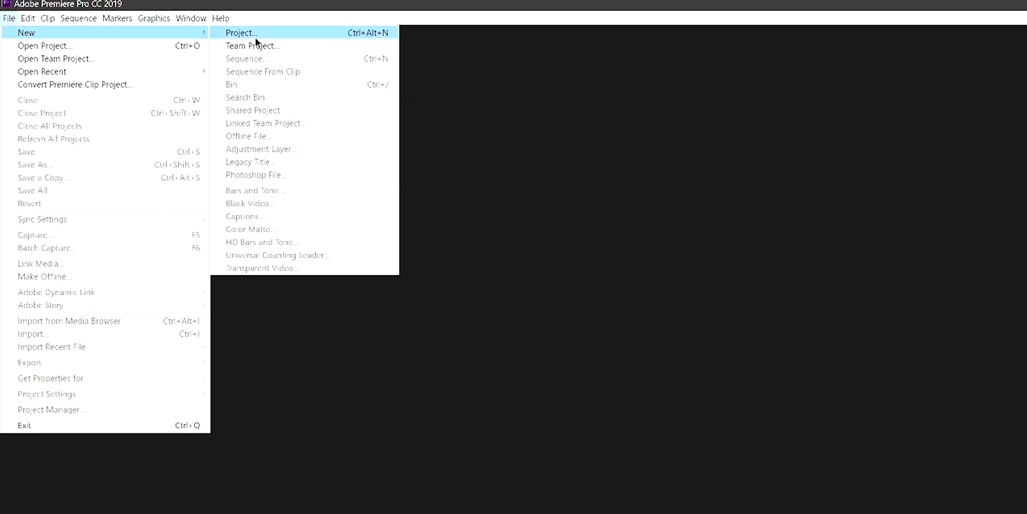
Step: Create the Proxies project with ingest set to create 1280x720 H.264 proxies in a chosen destination
{"action": "left_click", "coordinate": [255, 37]}
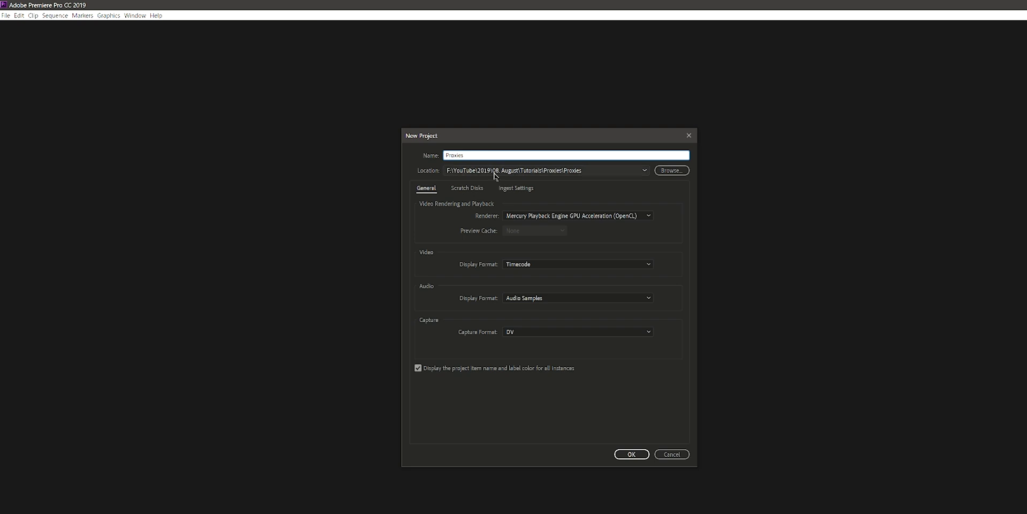
{"action": "left_click", "coordinate": [513, 189]}
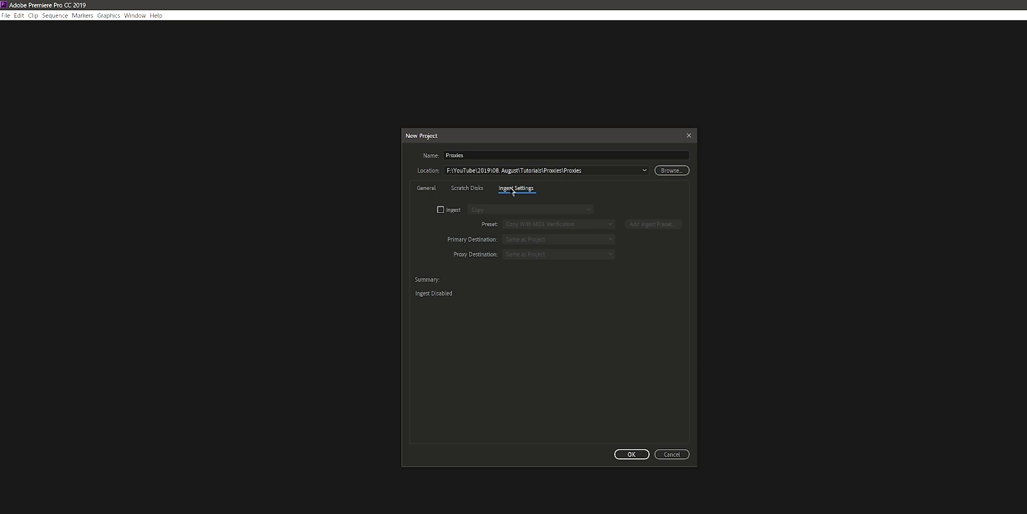
{"action": "left_click", "coordinate": [440, 210]}
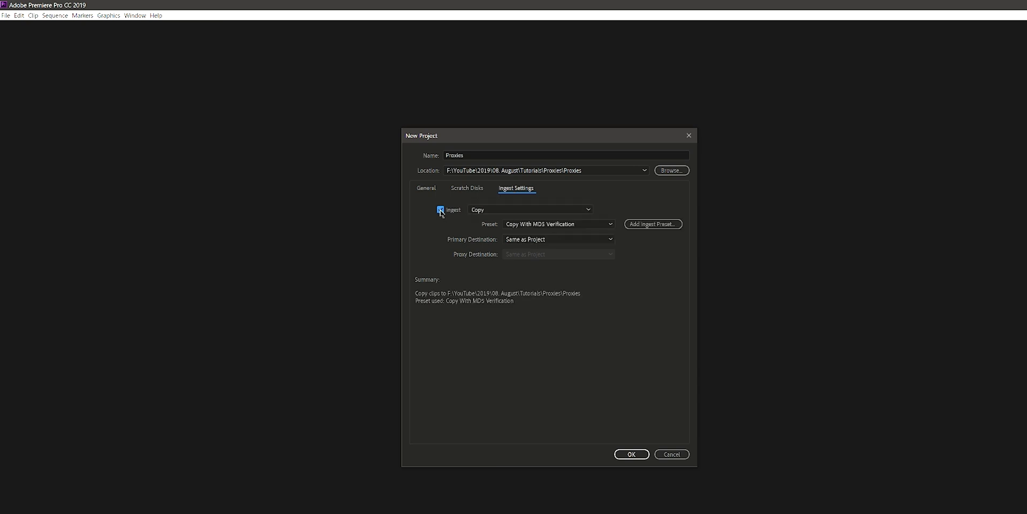
{"action": "left_click", "coordinate": [524, 211]}
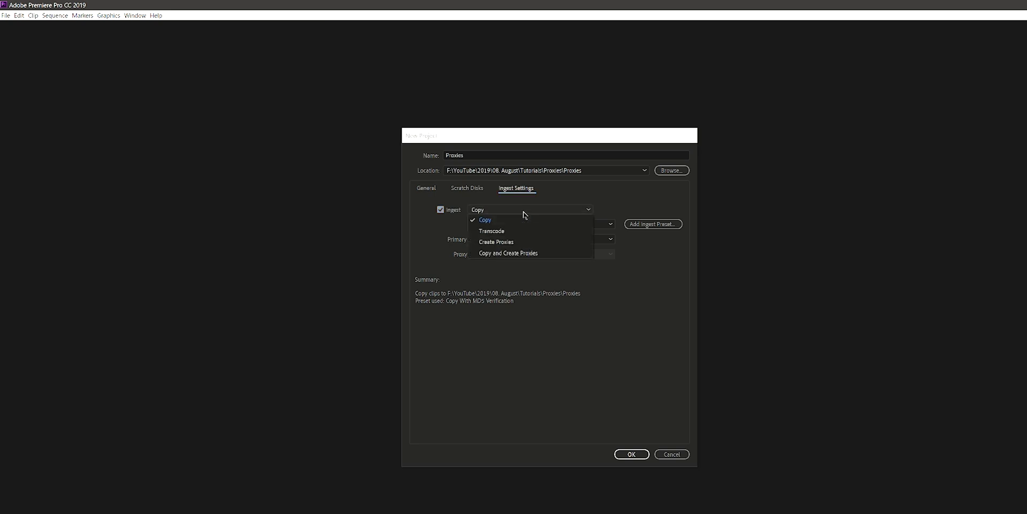
{"action": "left_click", "coordinate": [527, 242]}
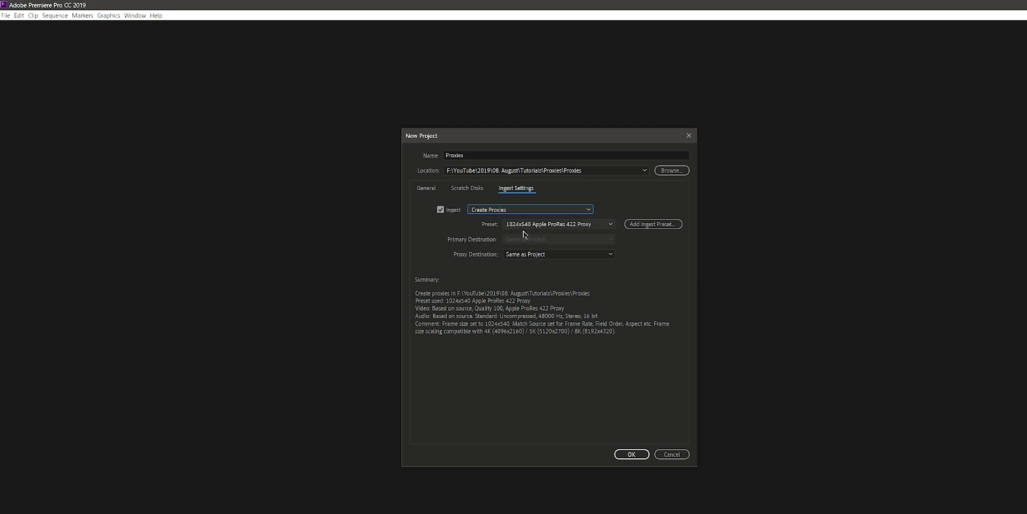
{"action": "left_click", "coordinate": [559, 224]}
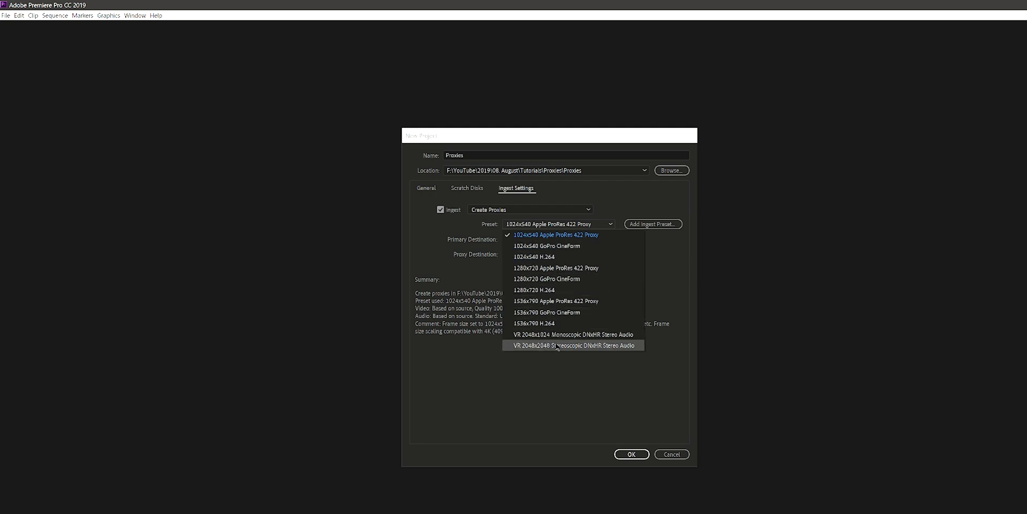
{"action": "left_click", "coordinate": [545, 292]}
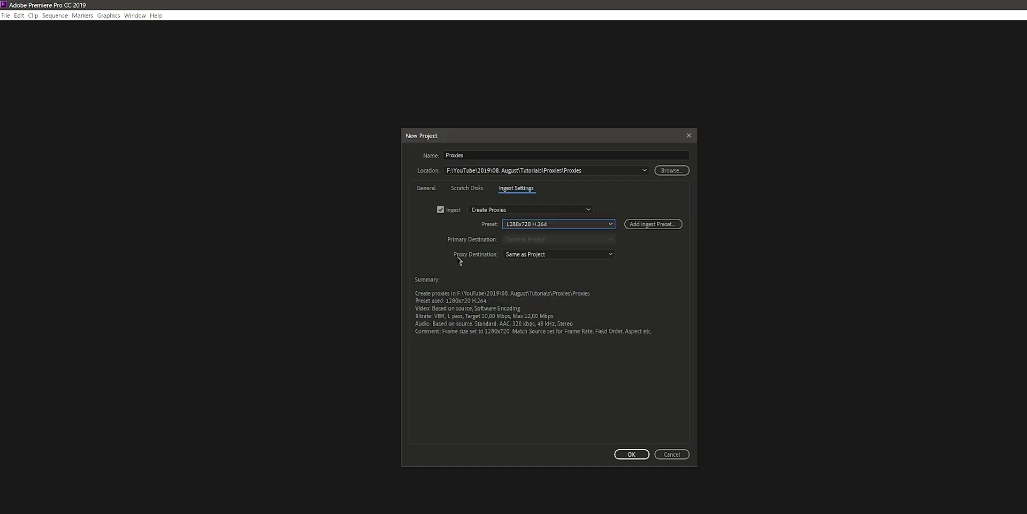
{"action": "left_click", "coordinate": [543, 256]}
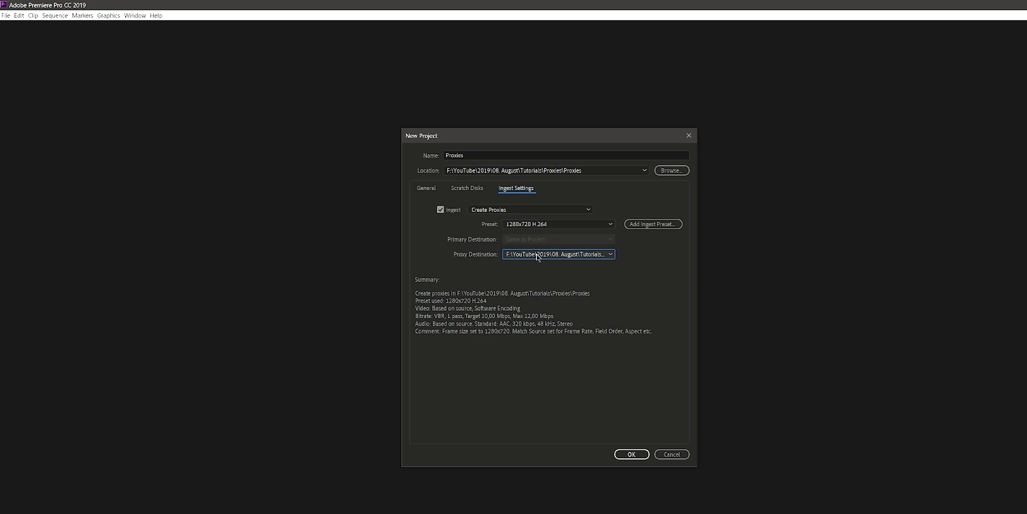
{"action": "left_click", "coordinate": [627, 454]}
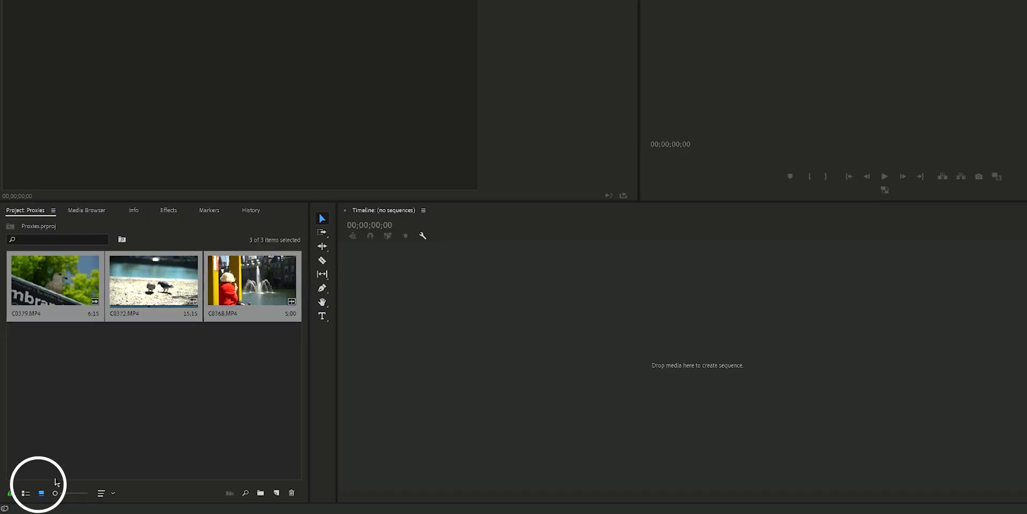
Step: Switch the Project panel to List View and open the Metadata Display column settings
{"action": "left_click", "coordinate": [24, 493]}
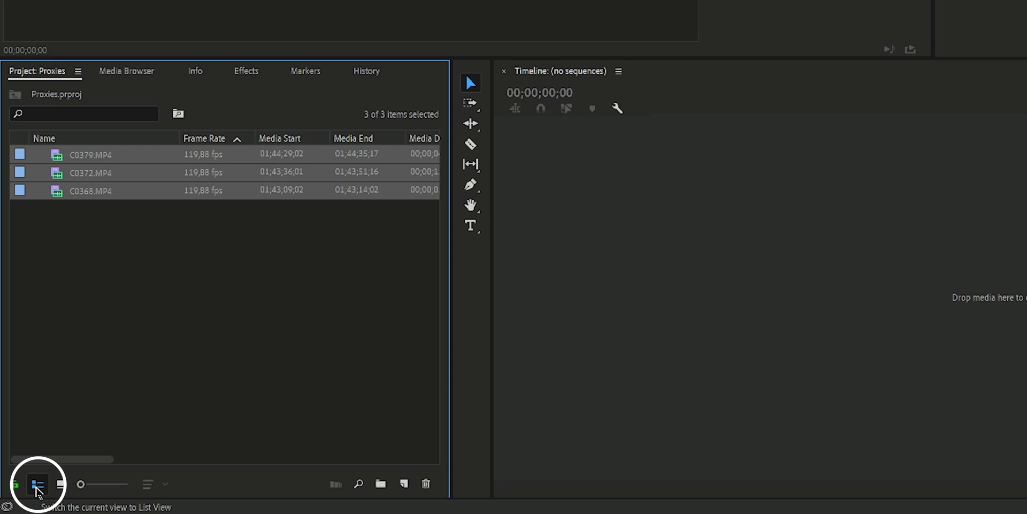
{"action": "left_click", "coordinate": [83, 265]}
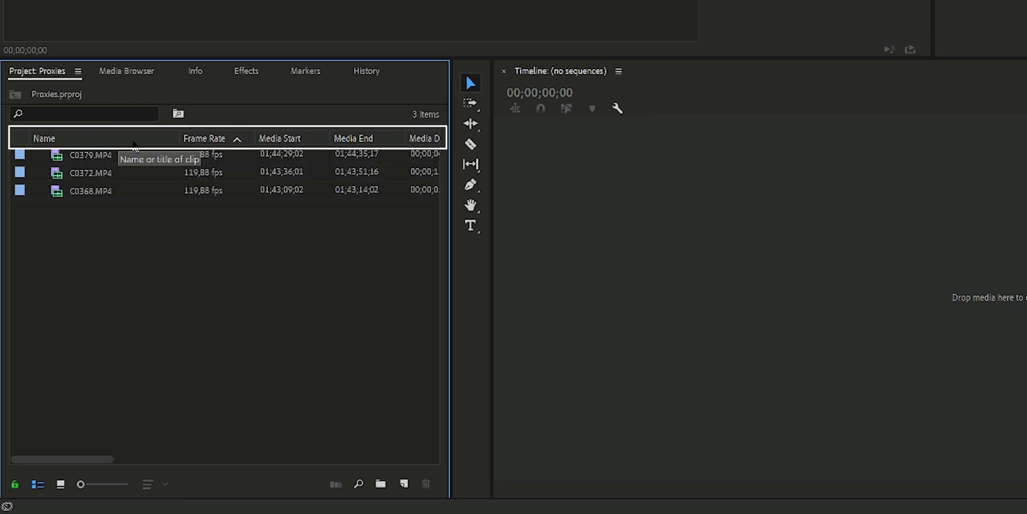
{"action": "right_click", "coordinate": [161, 139]}
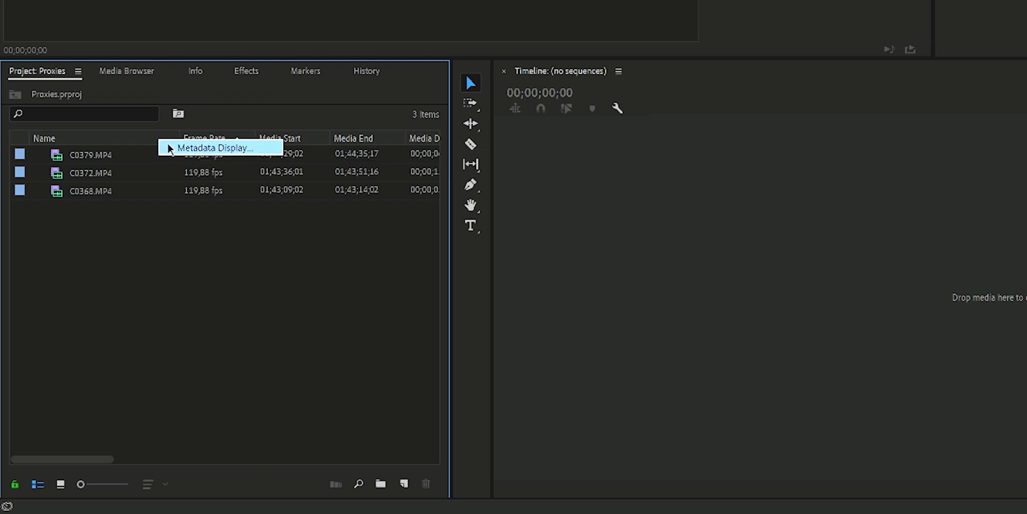
{"action": "left_click", "coordinate": [168, 148]}
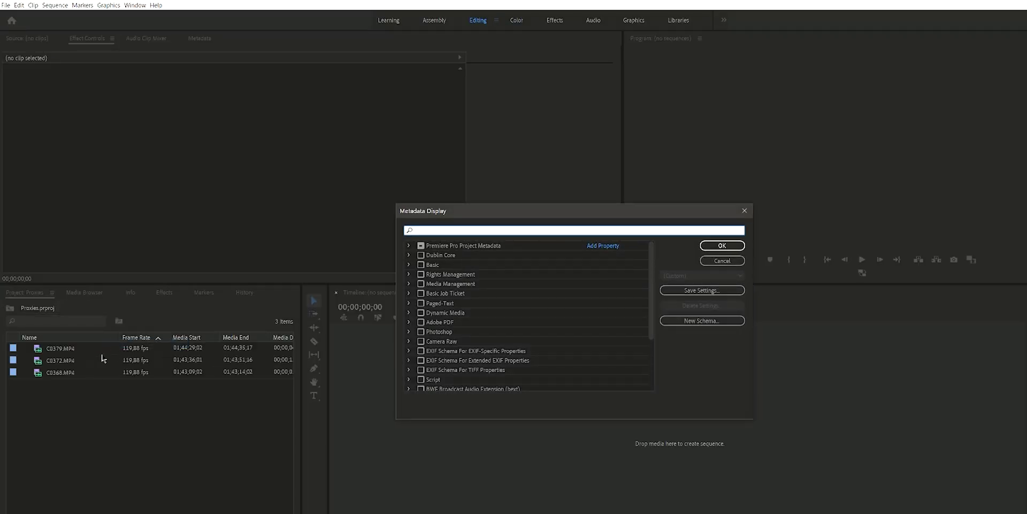
{"action": "left_click_drag", "start_coordinate": [651, 304], "coordinate": [635, 252]}
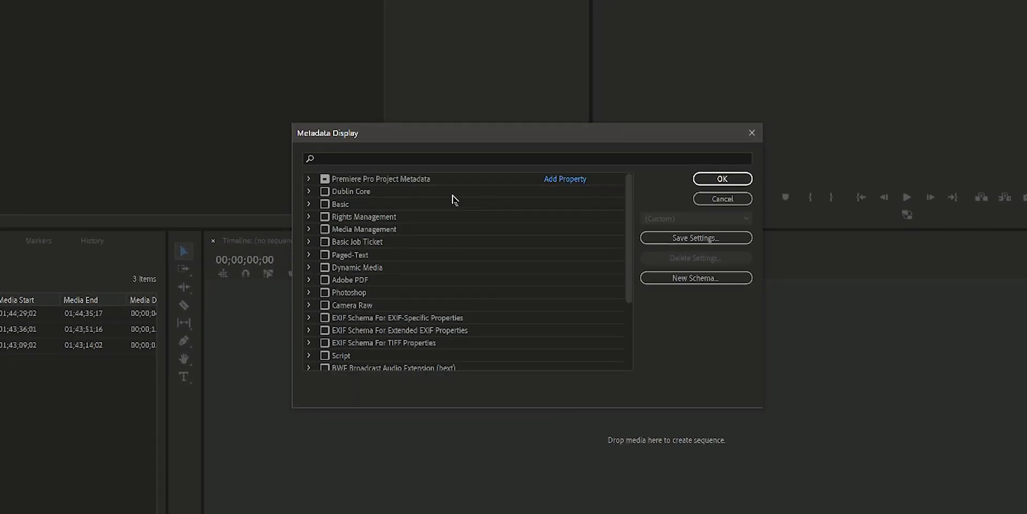
Step: Enable the Proxy File Path and Proxy Media File Name project metadata columns
{"action": "left_click", "coordinate": [309, 179]}
{"action": "left_click_drag", "start_coordinate": [628, 202], "coordinate": [634, 318]}
{"action": "scroll", "coordinate": [363, 225], "scroll_direction": "up", "scroll_amount": 2}
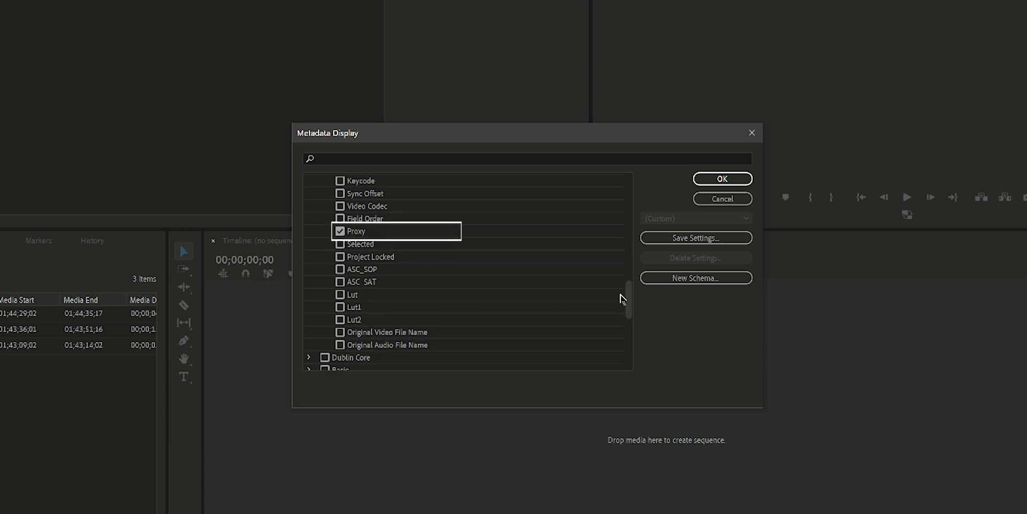
{"action": "left_click_drag", "start_coordinate": [629, 304], "coordinate": [638, 243]}
{"action": "left_click", "coordinate": [345, 276]}
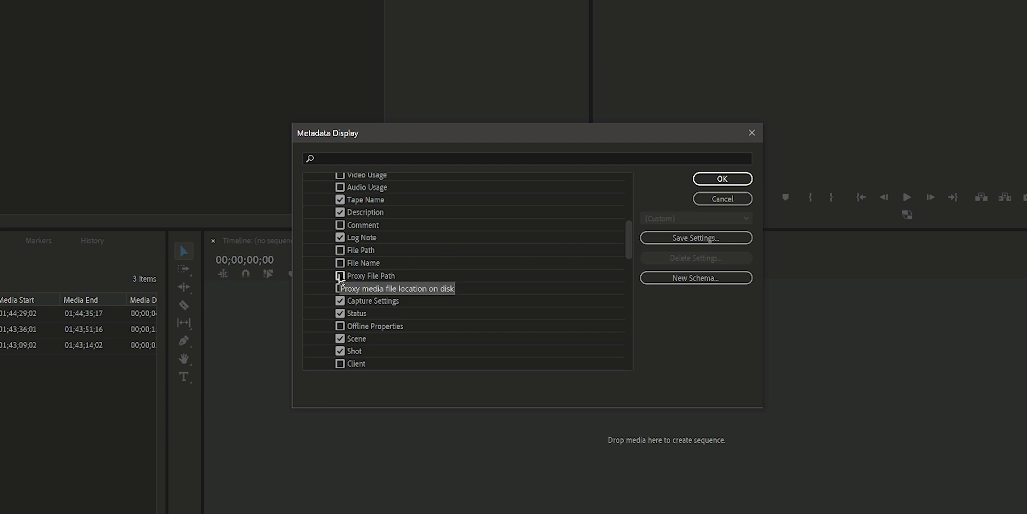
{"action": "left_click", "coordinate": [340, 288]}
{"action": "left_click", "coordinate": [716, 182]}
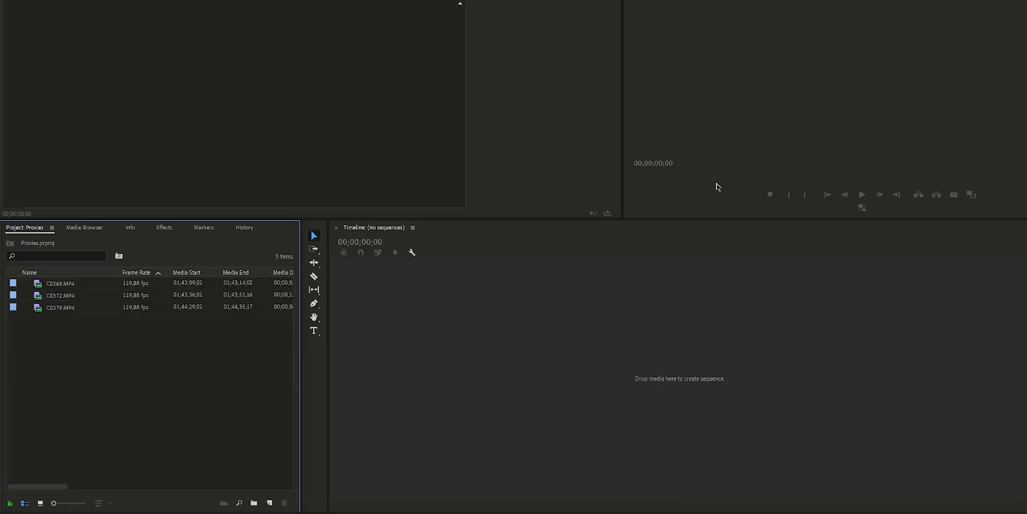
Step: Scroll the clip list's columns to the right and bring up the File > New submenu
{"action": "left_click_drag", "start_coordinate": [27, 488], "coordinate": [257, 478]}
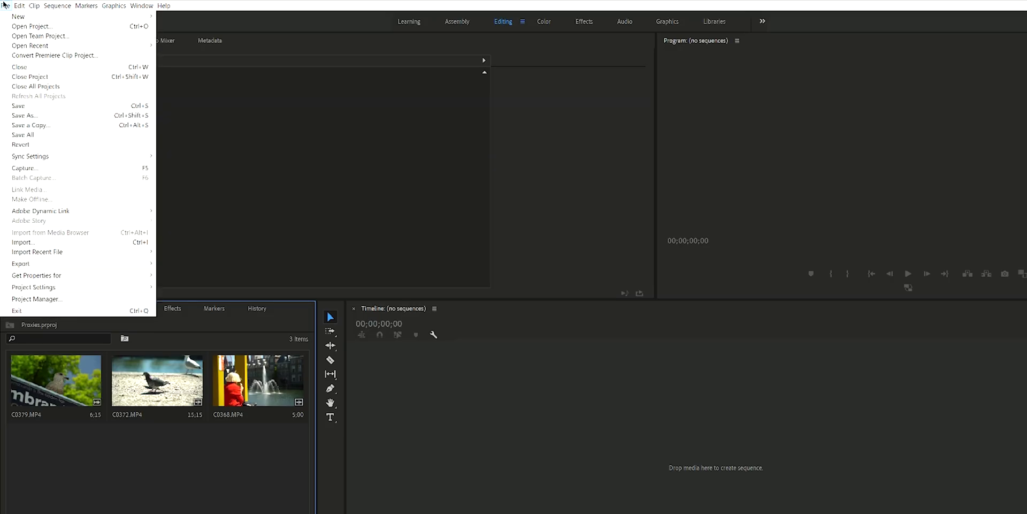
{"action": "mouse_move", "coordinate": [19, 7]}
{"action": "mouse_move", "coordinate": [81, 16]}
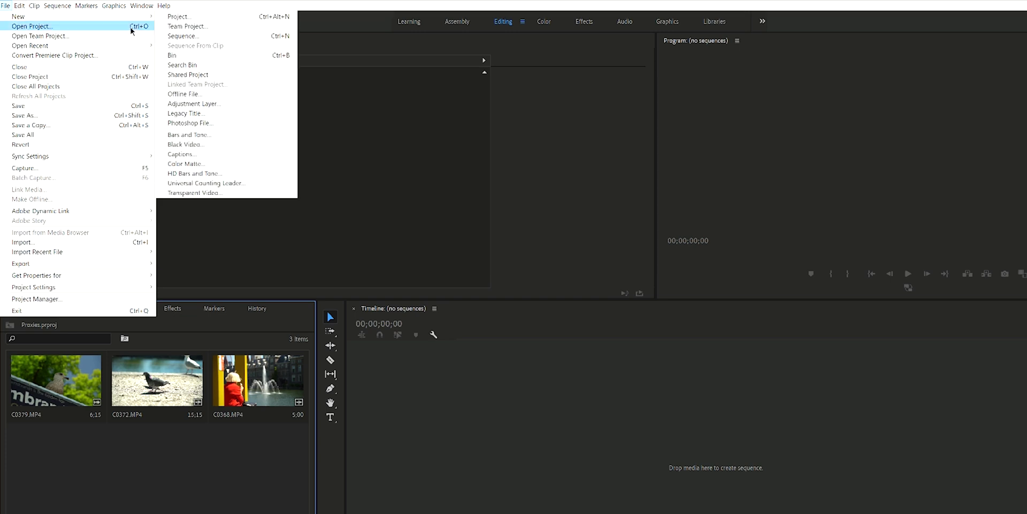
Step: Create Sequence 01 from the default AVCHD 1080p24 sequence preset
{"action": "left_click", "coordinate": [182, 35]}
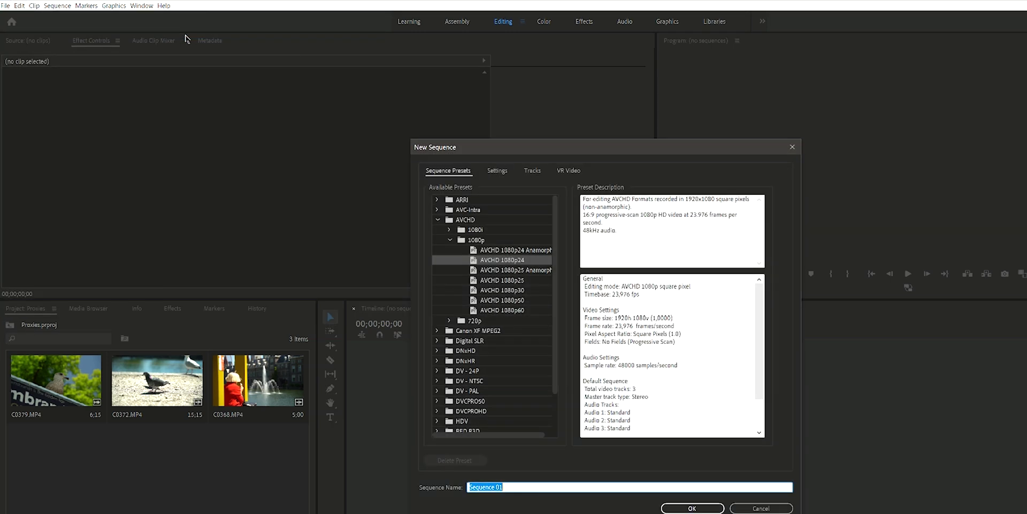
{"action": "scroll", "coordinate": [553, 363], "scroll_direction": "down", "scroll_amount": 3}
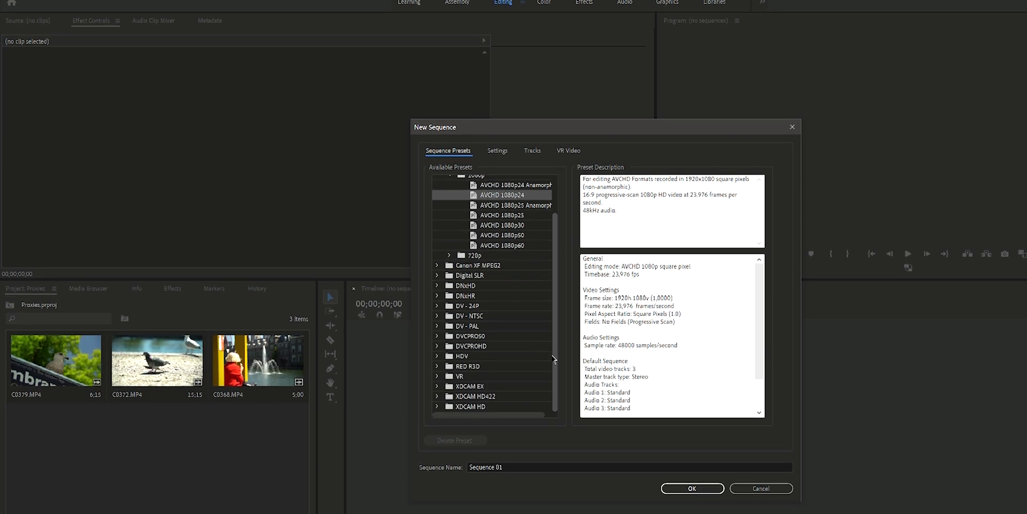
{"action": "scroll", "coordinate": [565, 328], "scroll_direction": "up", "scroll_amount": 2}
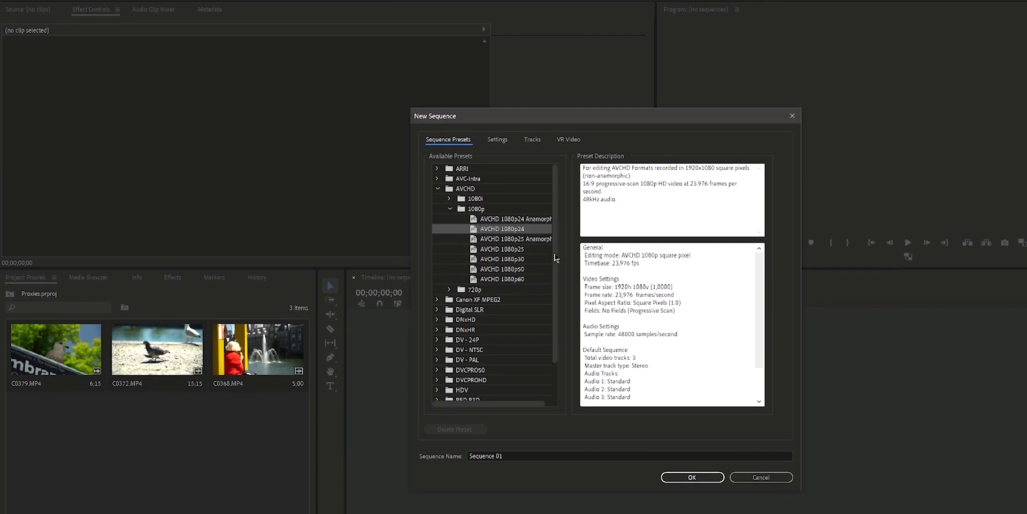
{"action": "left_click", "coordinate": [707, 473]}
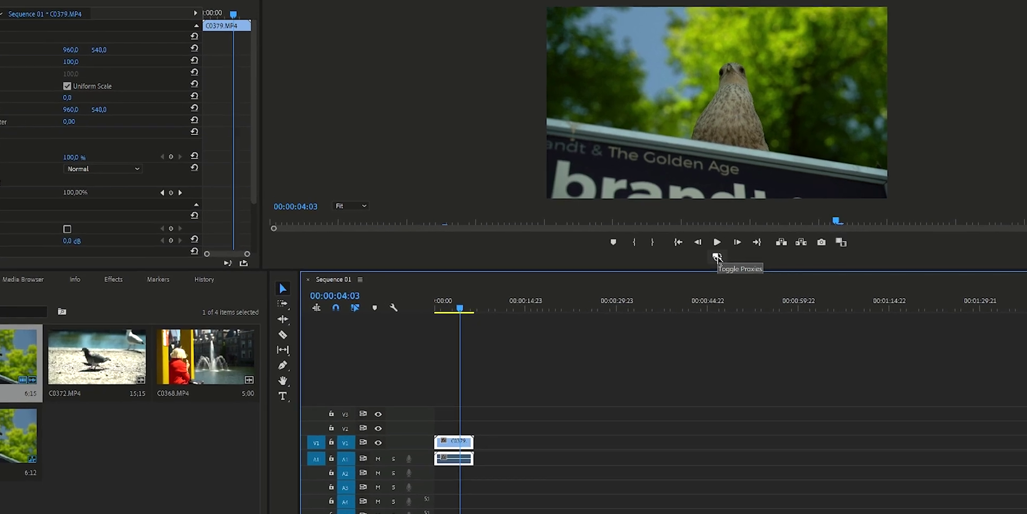
Step: Turn on proxy playback and add the Toggle Proxies button to the Program Monitor's transport bar
{"action": "left_click", "coordinate": [734, 253]}
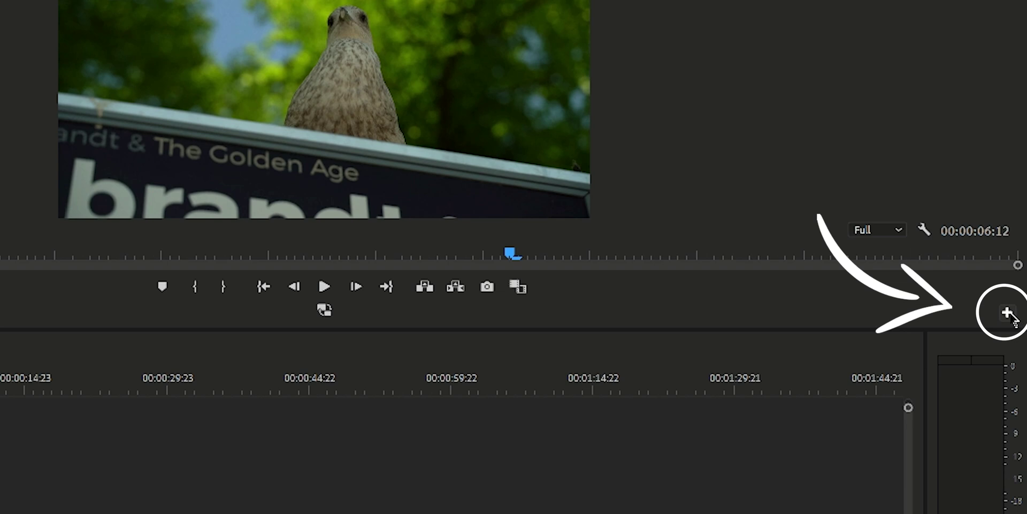
{"action": "left_click", "coordinate": [1008, 314]}
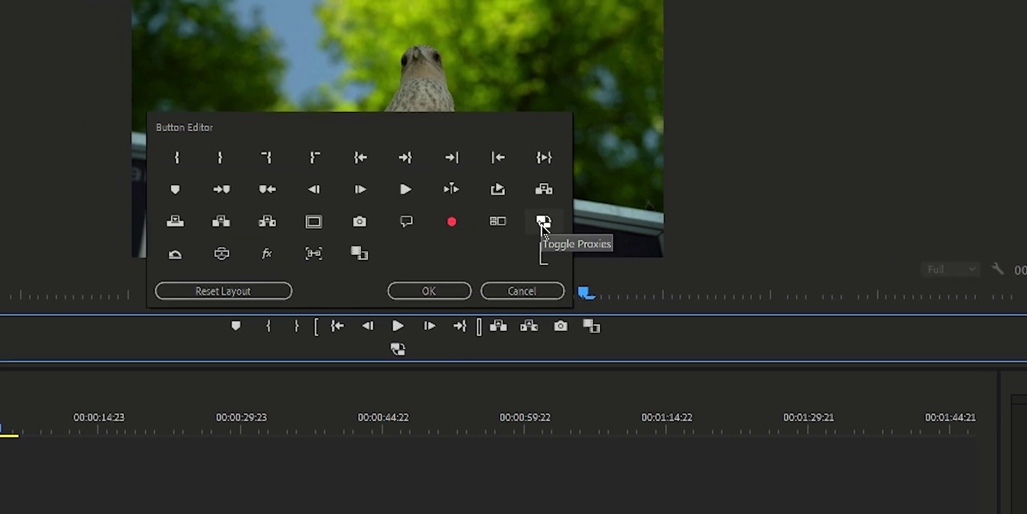
{"action": "left_click_drag", "start_coordinate": [578, 244], "coordinate": [489, 347]}
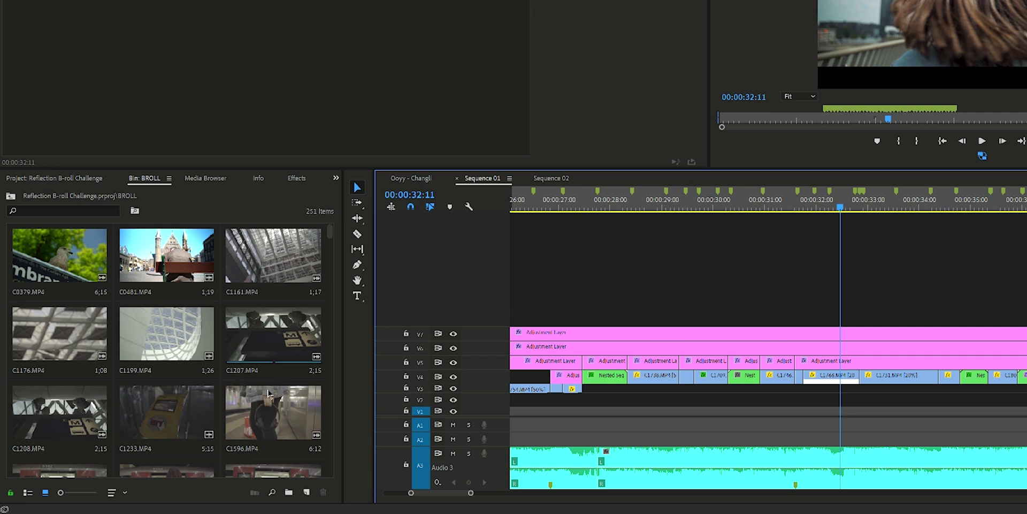
Step: Select clips C1596, C1208 and C1233 and start creating proxies for them
{"action": "left_click", "coordinate": [267, 396]}
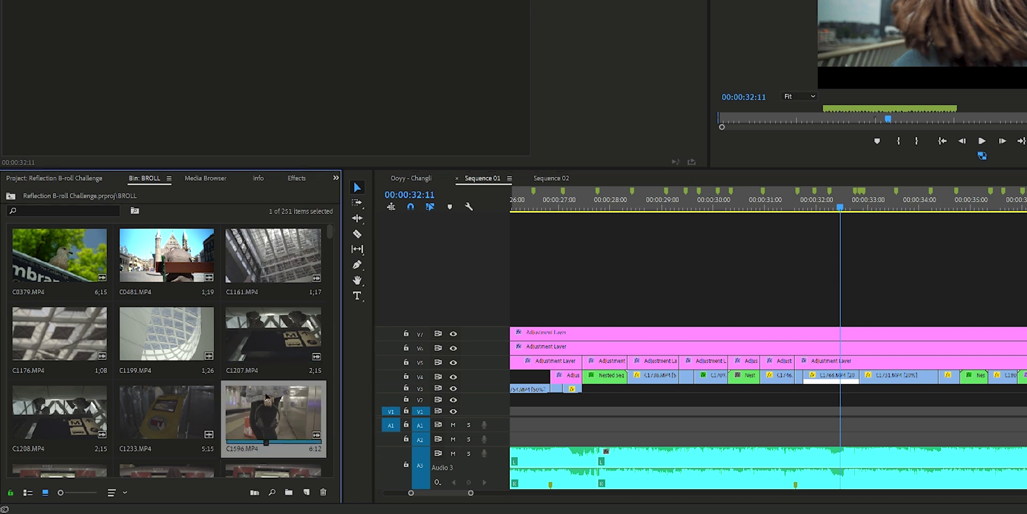
{"action": "left_click", "coordinate": [95, 413], "text": "shift"}
{"action": "right_click", "coordinate": [75, 413]}
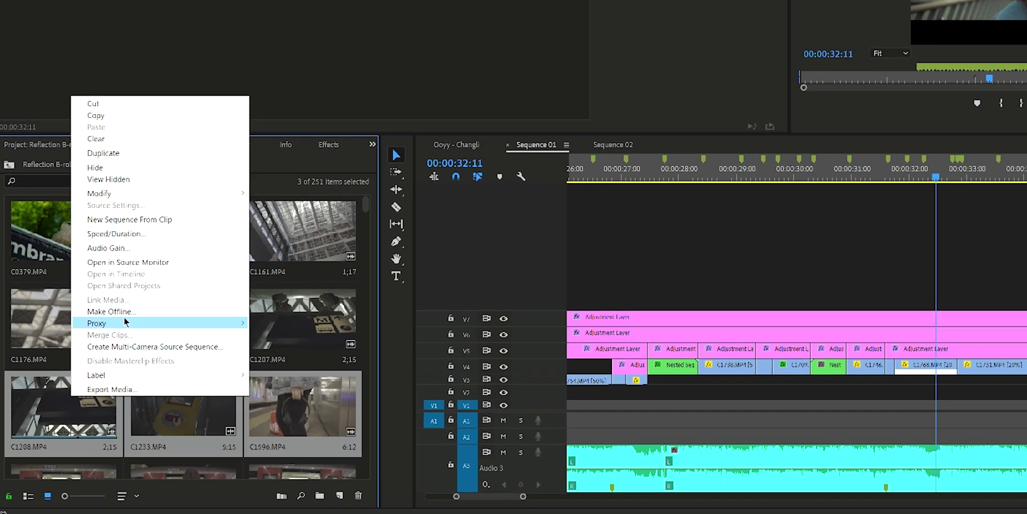
{"action": "mouse_move", "coordinate": [114, 337]}
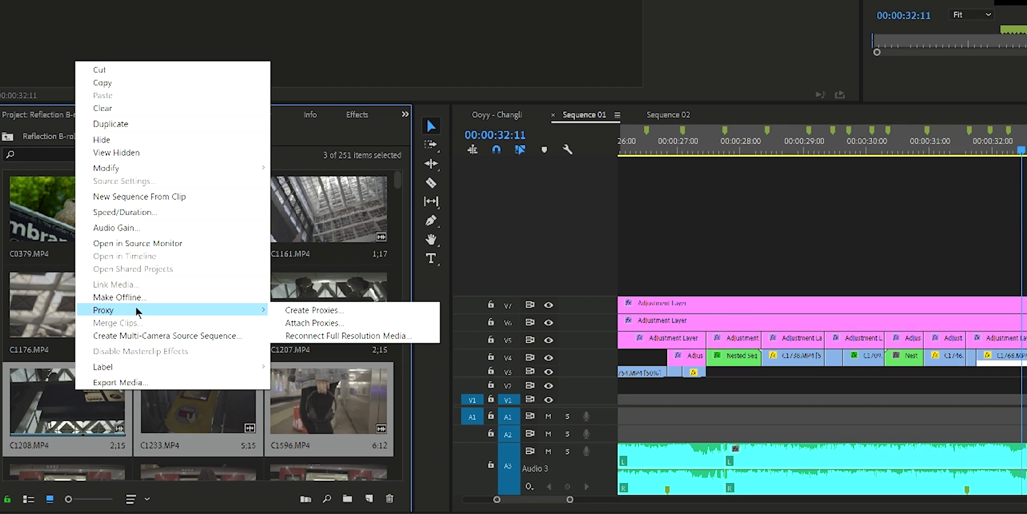
{"action": "left_click", "coordinate": [287, 312]}
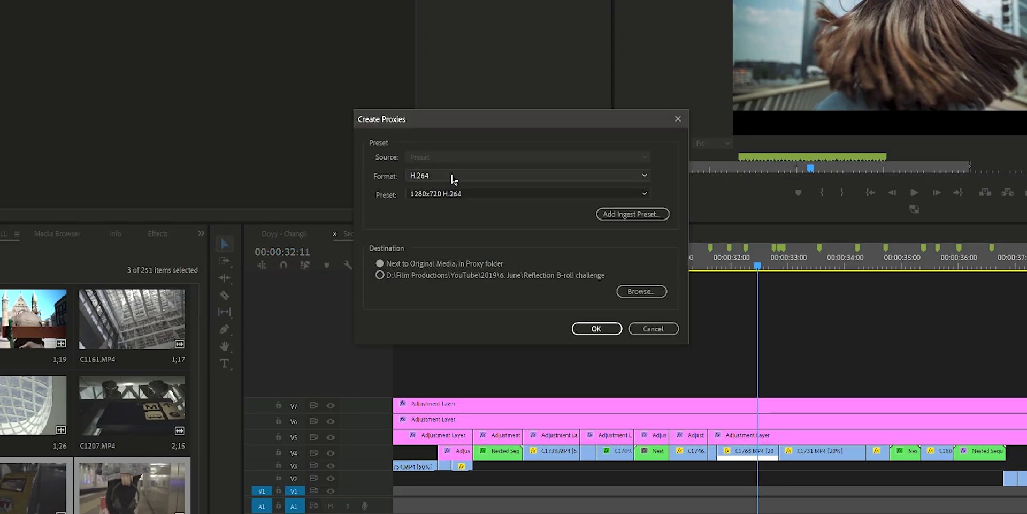